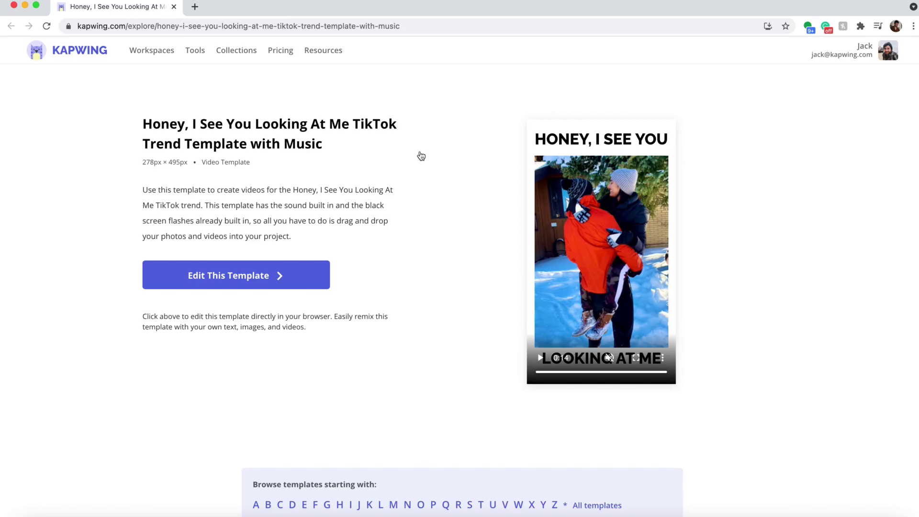
Play the template's sample video, then open the template in Kapwing's studio editor.
{"action": "left_click", "coordinate": [543, 361]}
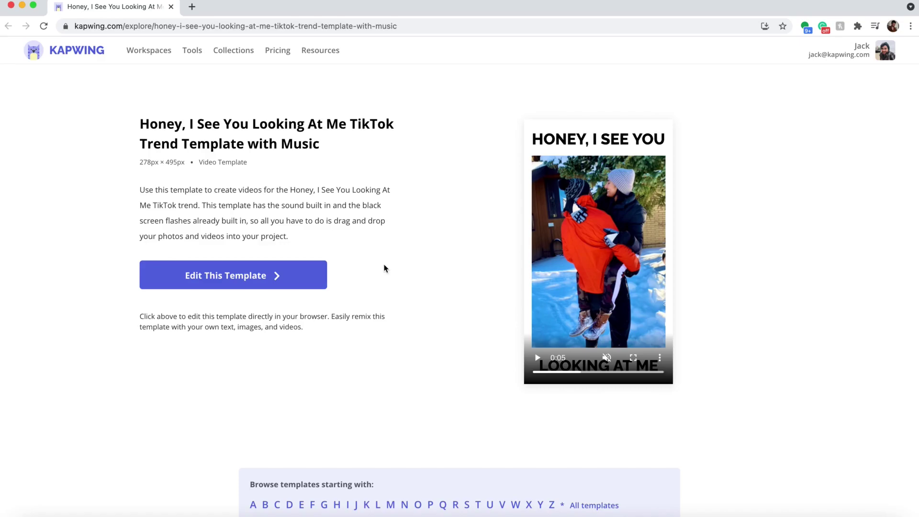
{"action": "left_click", "coordinate": [245, 283]}
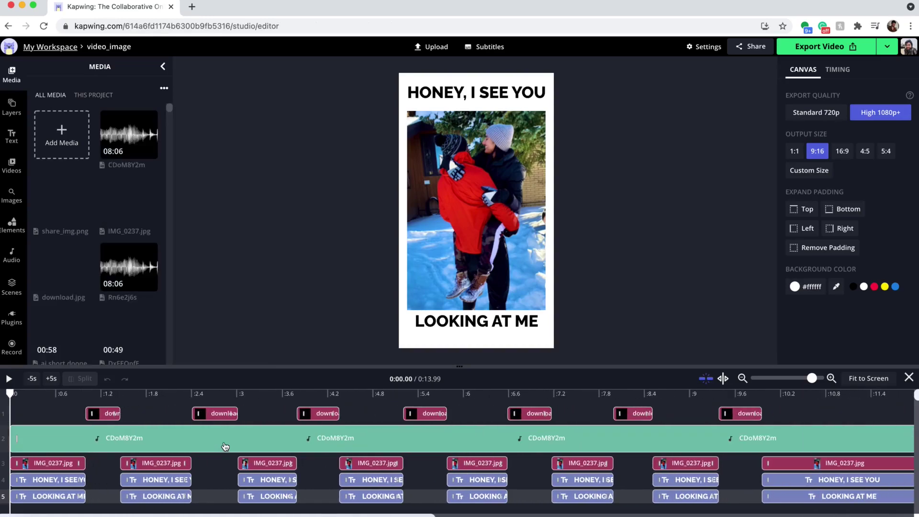
Delete the sample photo and caption clips on tracks 3–5, leaving the black flashes and music.
{"action": "left_click", "coordinate": [97, 399]}
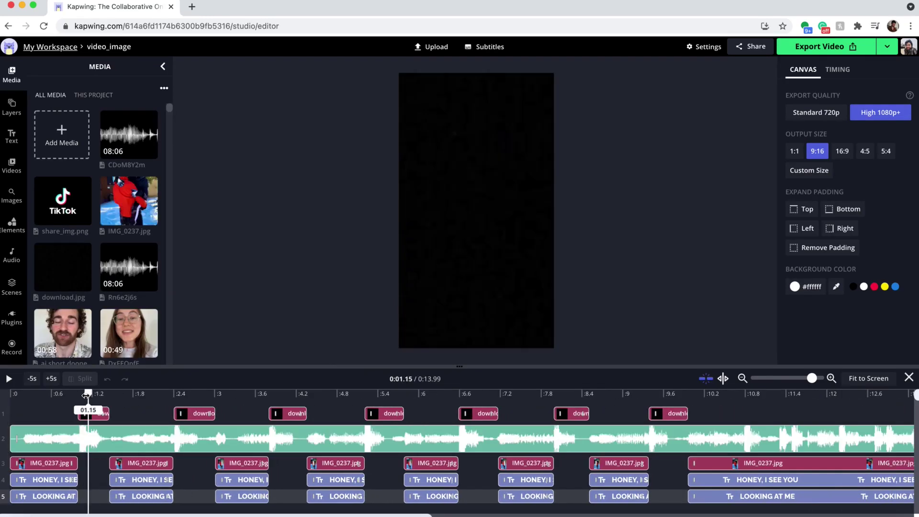
{"action": "left_click", "coordinate": [97, 414]}
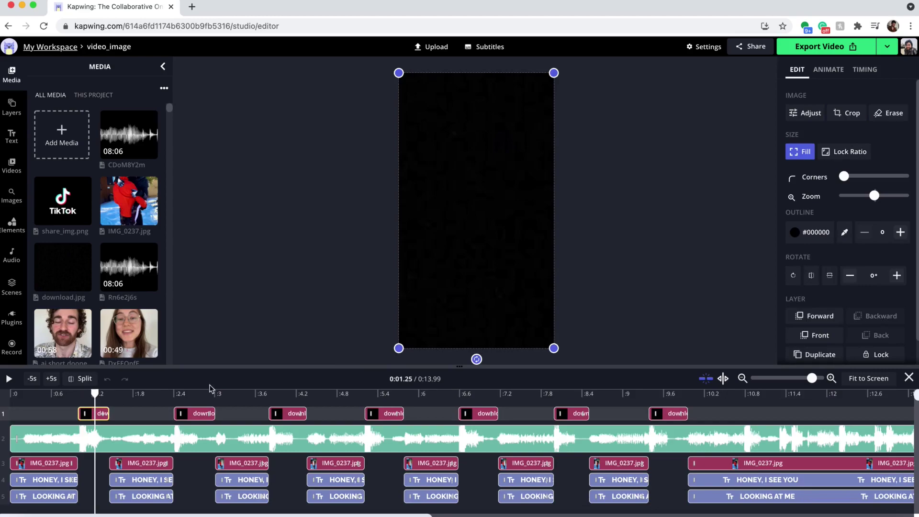
{"action": "scroll", "coordinate": [335, 431], "scroll_direction": "down", "scroll_amount": 2}
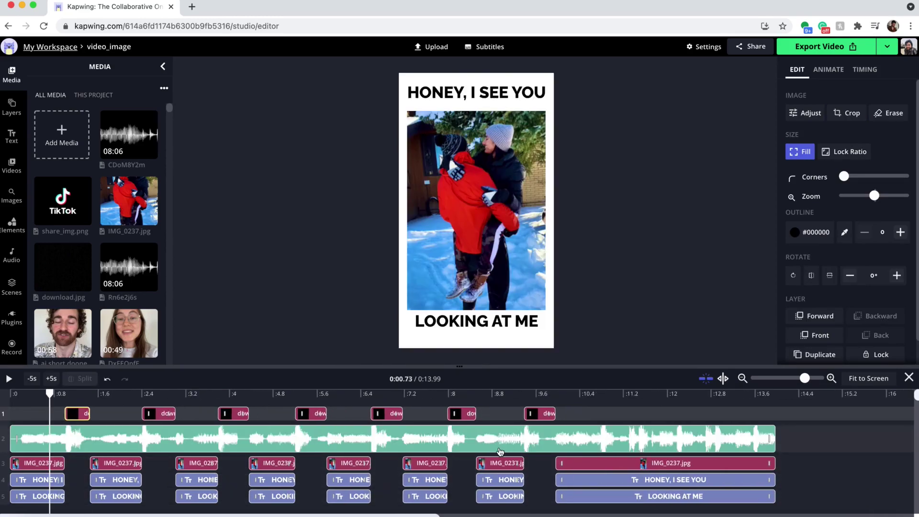
{"action": "scroll", "coordinate": [500, 452], "scroll_direction": "down", "scroll_amount": 1}
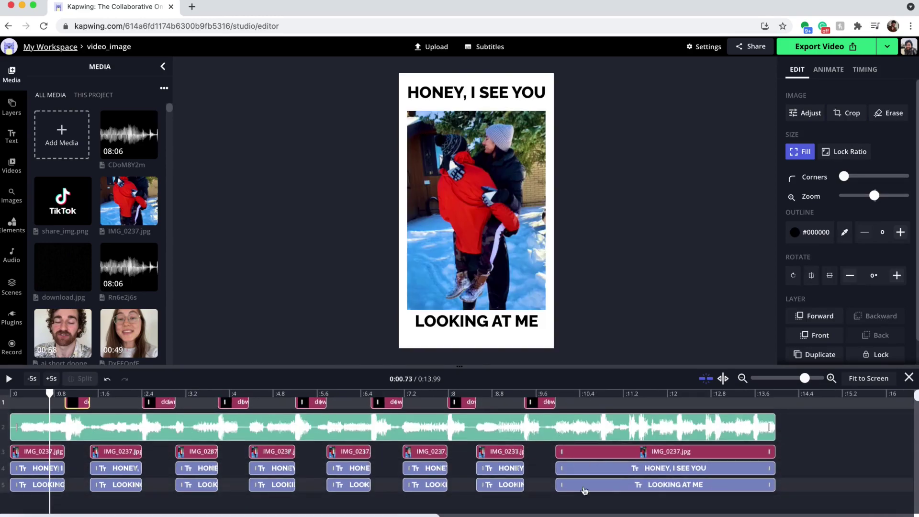
{"action": "left_click_drag", "start_coordinate": [613, 499], "coordinate": [21, 452]}
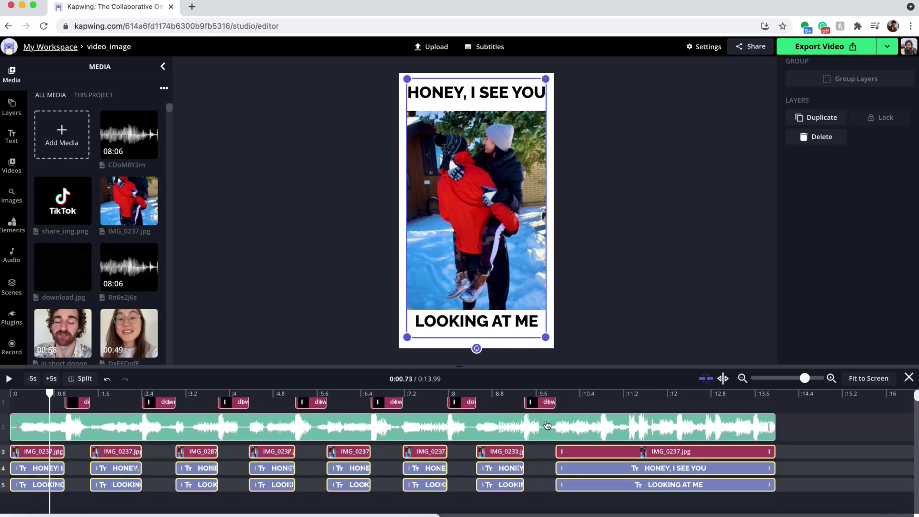
{"action": "key", "text": "Delete"}
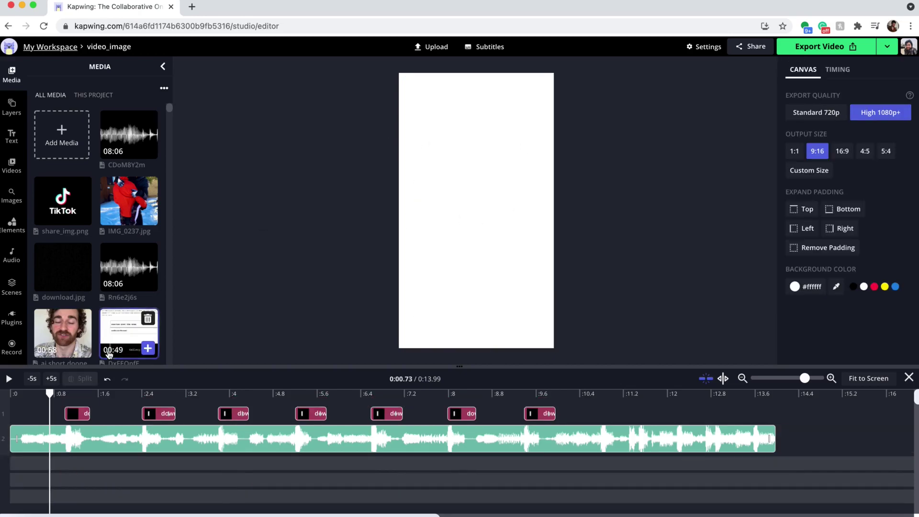
Upload all eight photos from the 'honey i see you vid' folder, starting with 34170019.JPG.
{"action": "left_click_drag", "start_coordinate": [50, 393], "coordinate": [10, 393]}
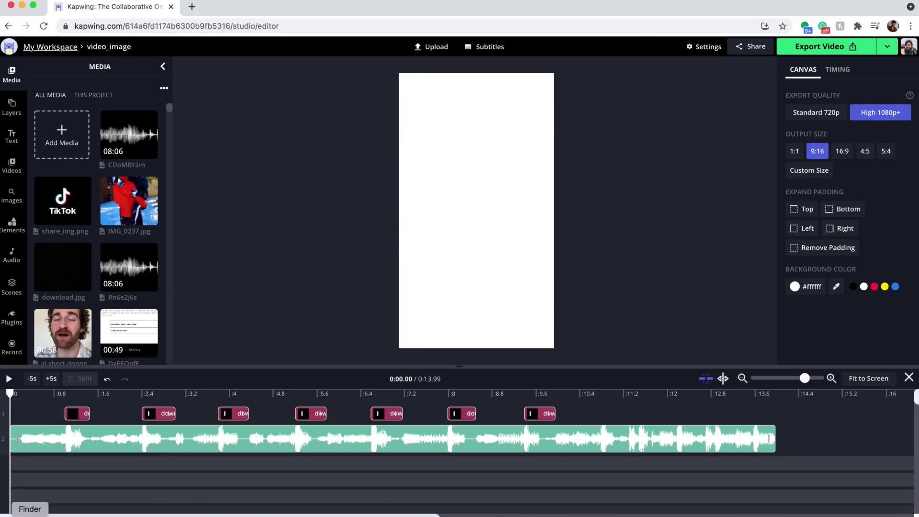
{"action": "left_click", "coordinate": [29, 515]}
{"action": "left_click", "coordinate": [350, 73]}
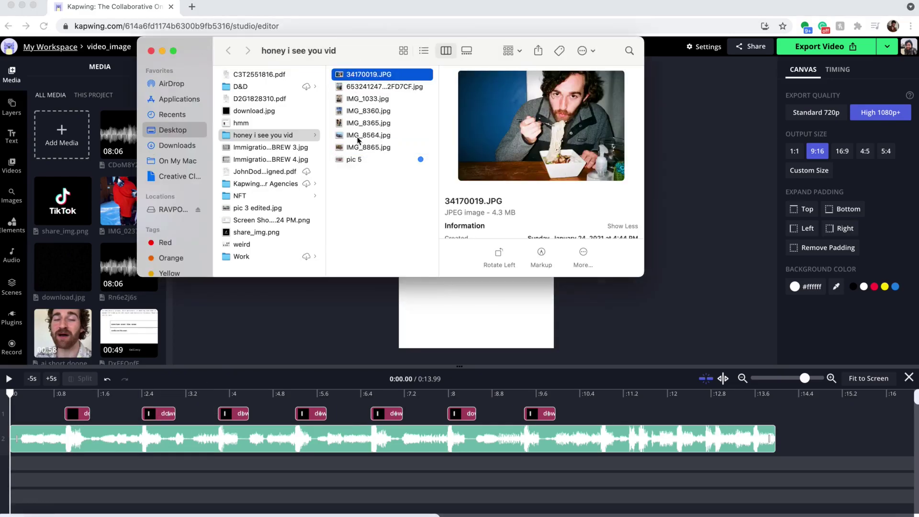
{"action": "left_click", "coordinate": [351, 159], "text": "shift"}
{"action": "left_click_drag", "start_coordinate": [273, 49], "coordinate": [493, 7]}
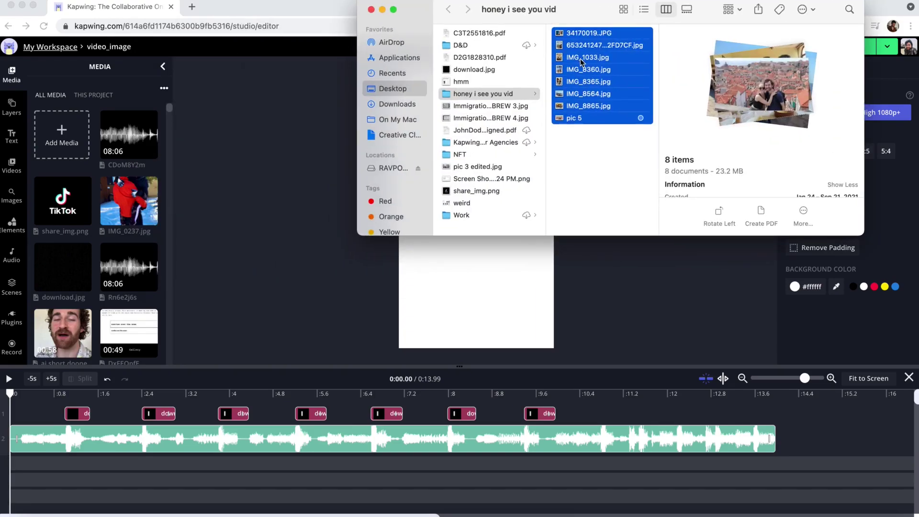
{"action": "left_click_drag", "start_coordinate": [587, 57], "coordinate": [303, 192]}
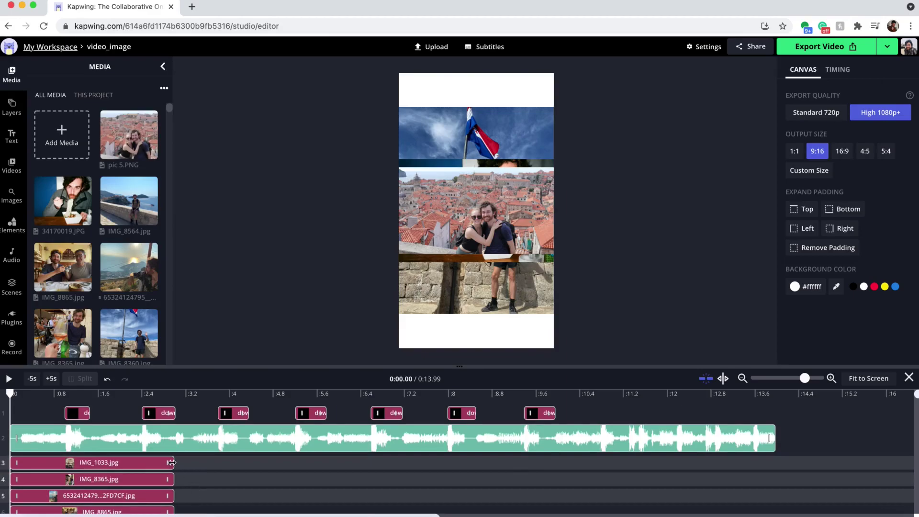
Trim IMG_1033 to end at 2.25 s and IMG_8365 at 2.41 s, placing clips between flashes.
{"action": "left_click_drag", "start_coordinate": [172, 463], "coordinate": [117, 478]}
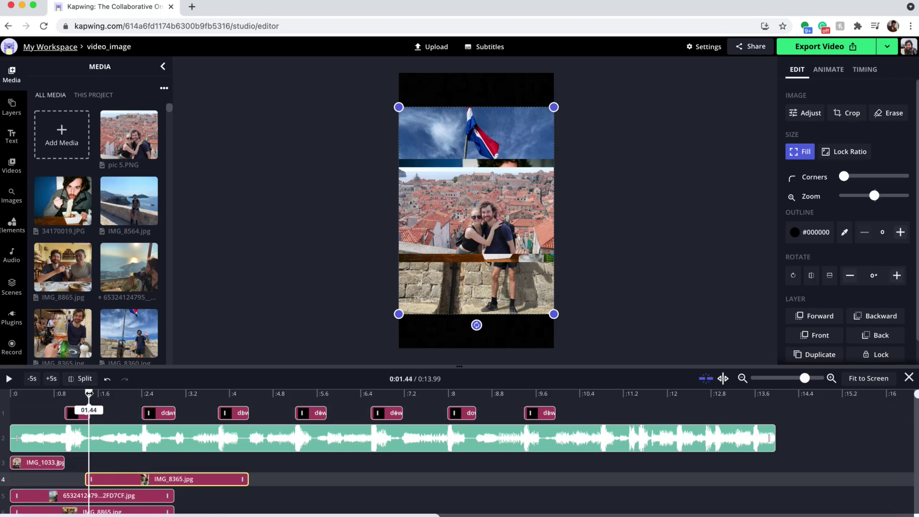
{"action": "left_click_drag", "start_coordinate": [247, 479], "coordinate": [218, 463]}
{"action": "scroll", "coordinate": [124, 499], "scroll_direction": "down", "scroll_amount": 1}
{"action": "left_click_drag", "start_coordinate": [125, 498], "coordinate": [364, 486]}
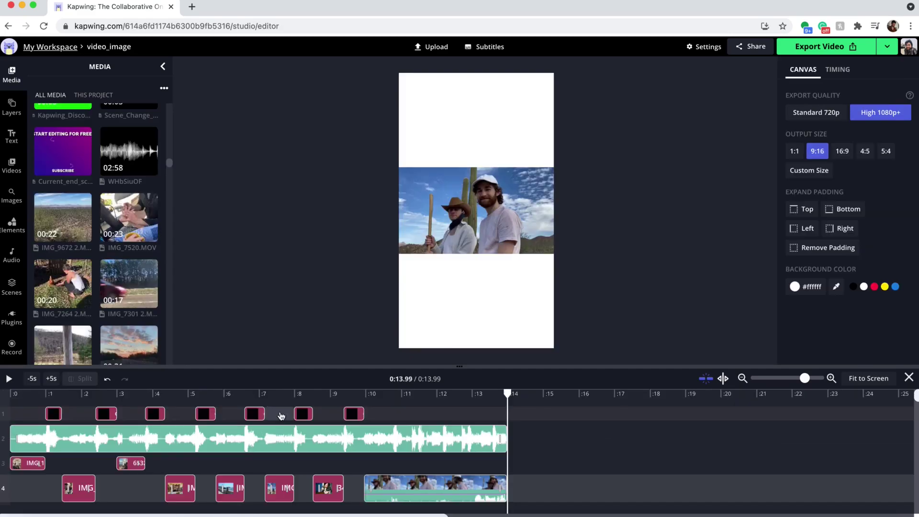
{"action": "scroll", "coordinate": [281, 415], "scroll_direction": "down", "scroll_amount": 1}
{"action": "scroll", "coordinate": [281, 415], "scroll_direction": "up", "scroll_amount": 1}
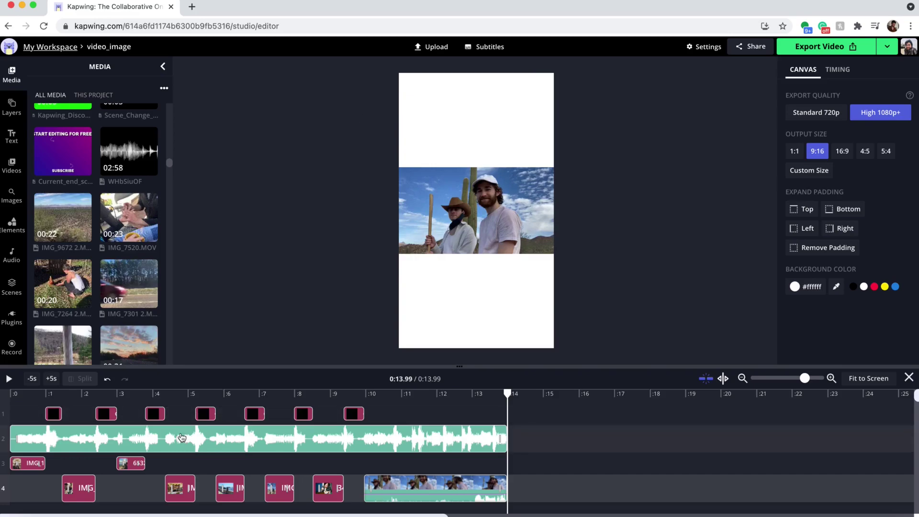
Stretch the opening mosque selfie so it fills the frame from top to bottom.
{"action": "left_click", "coordinate": [34, 393]}
{"action": "mouse_move", "coordinate": [34, 393]}
{"action": "left_mouse_down"}
{"action": "mouse_move", "coordinate": [50, 393]}
{"action": "mouse_move", "coordinate": [38, 391]}
{"action": "left_mouse_up"}
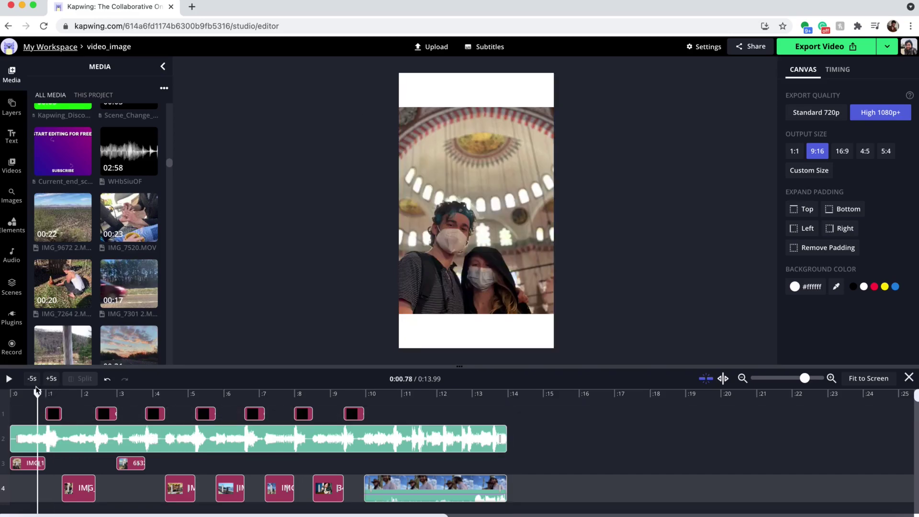
{"action": "left_click", "coordinate": [31, 464]}
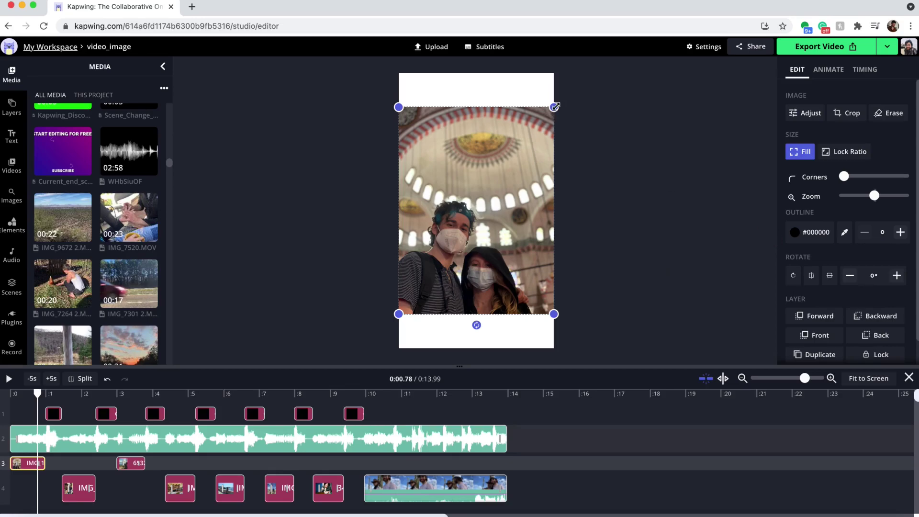
{"action": "left_click_drag", "start_coordinate": [554, 107], "coordinate": [554, 73]}
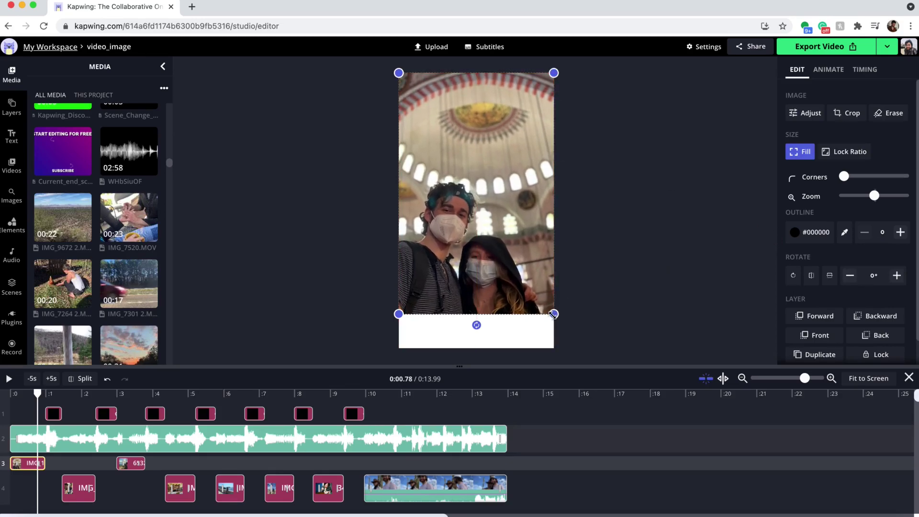
{"action": "left_click_drag", "start_coordinate": [552, 314], "coordinate": [553, 348]}
Crop the restaurant photo to a 9:16 portrait centred on the smiling man.
{"action": "left_click", "coordinate": [78, 489]}
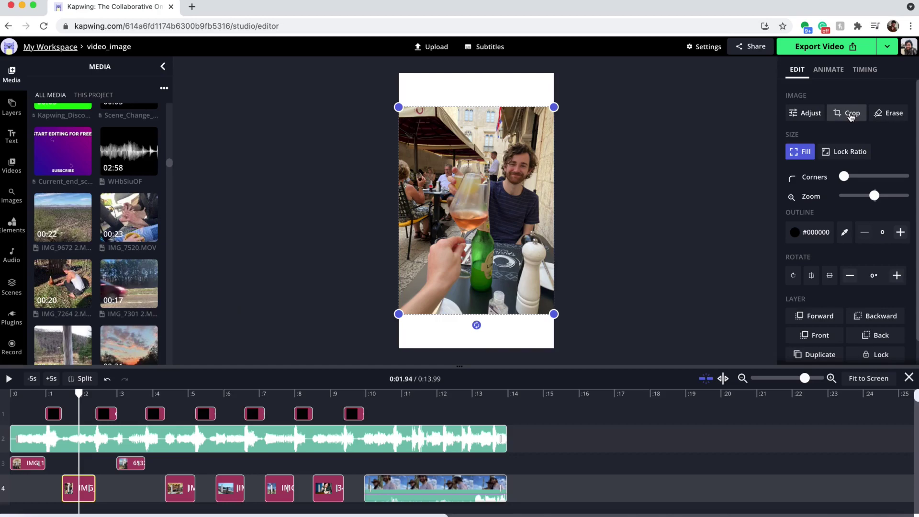
{"action": "left_click", "coordinate": [851, 116]}
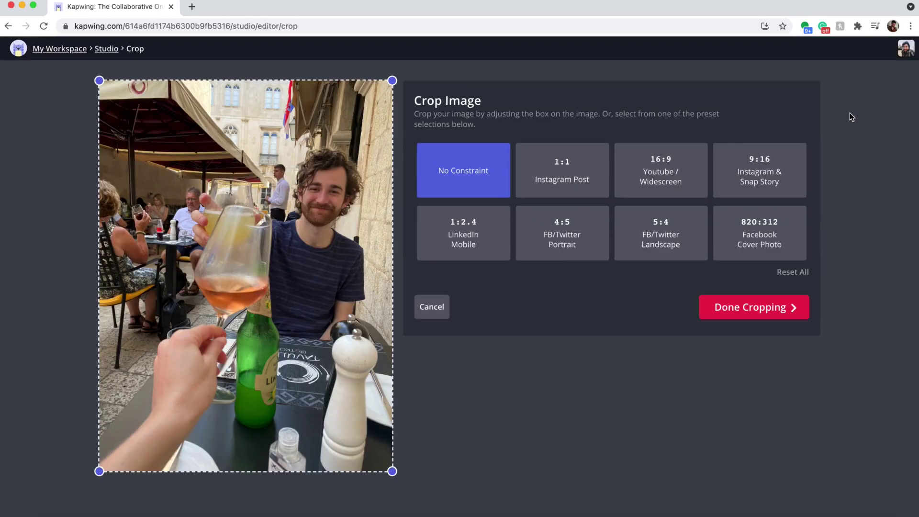
{"action": "left_click", "coordinate": [758, 177]}
{"action": "left_click_drag", "start_coordinate": [287, 276], "coordinate": [319, 277]}
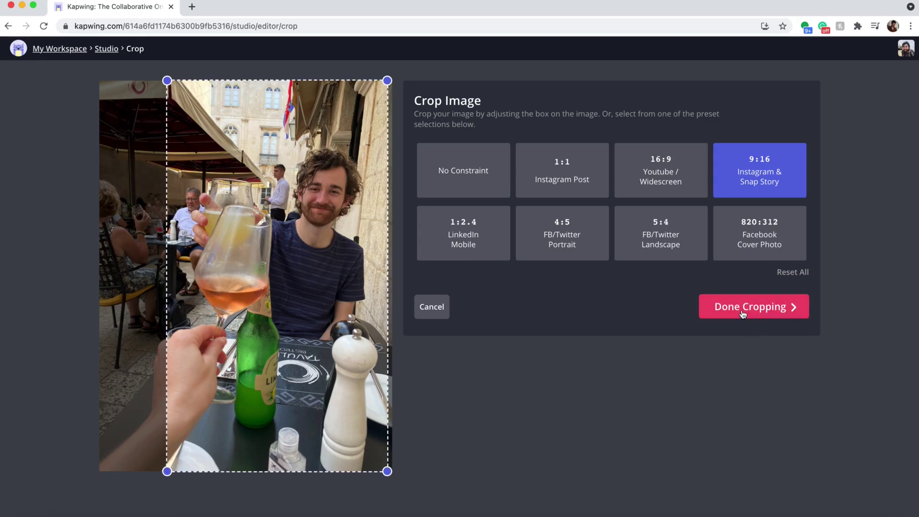
{"action": "left_click", "coordinate": [716, 310]}
Enlarge the sunset photo to fill the 9:16 frame, then preview the video around 7.5 seconds.
{"action": "left_click", "coordinate": [135, 462]}
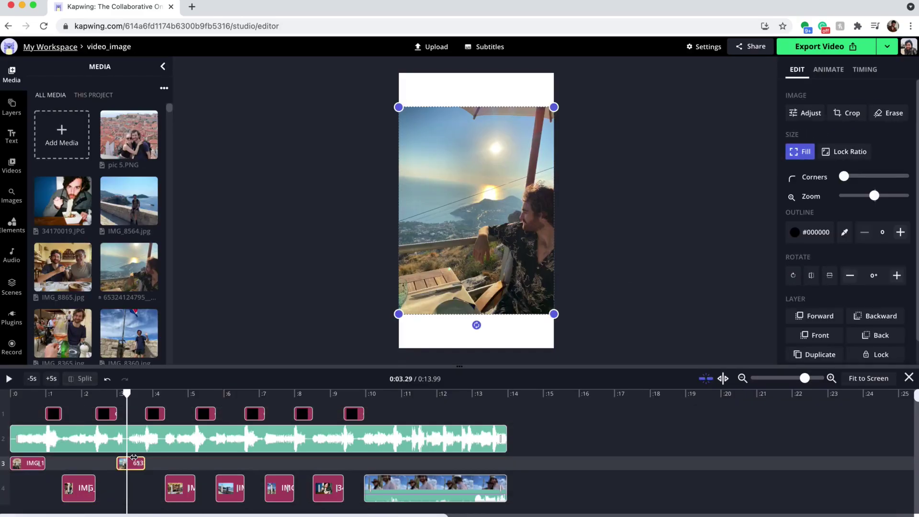
{"action": "left_click_drag", "start_coordinate": [400, 106], "coordinate": [374, 73]}
{"action": "left_click", "coordinate": [171, 488]}
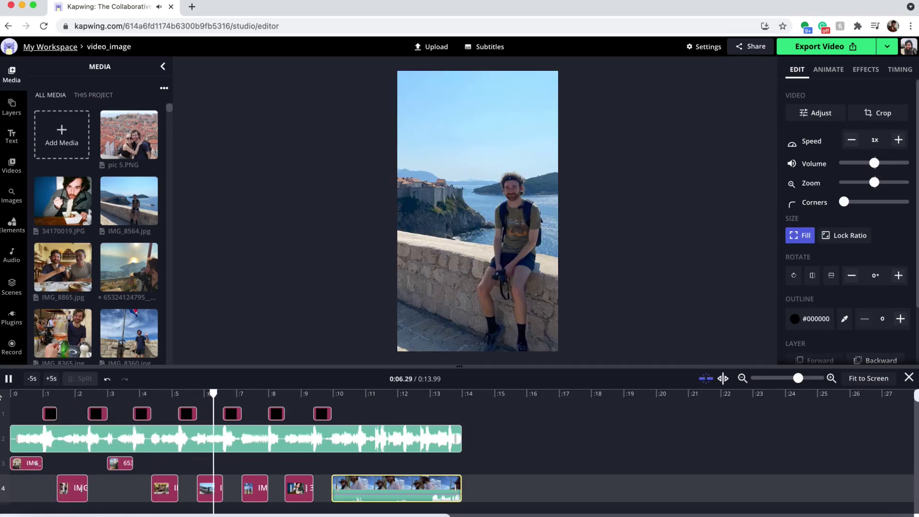
{"action": "left_click_drag", "start_coordinate": [234, 394], "coordinate": [297, 398]}
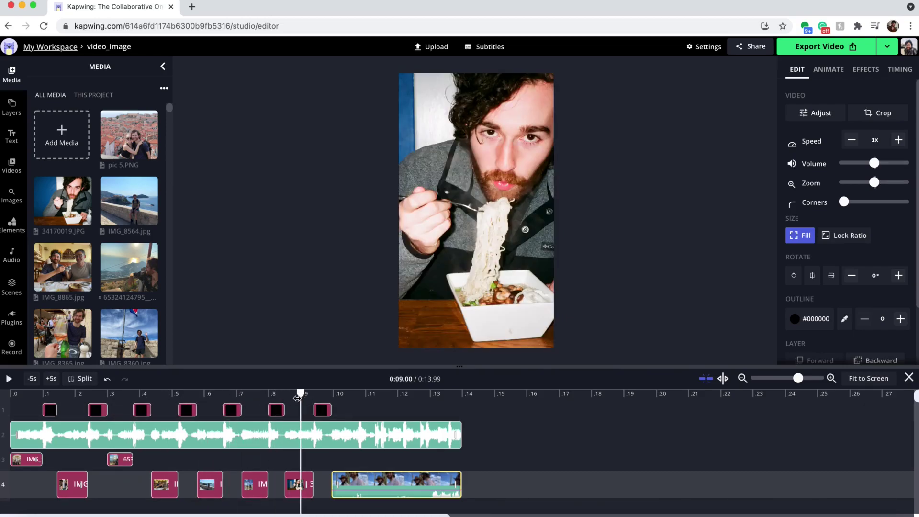
Export the finished 13.99-second portrait video.
{"action": "left_click", "coordinate": [825, 48]}
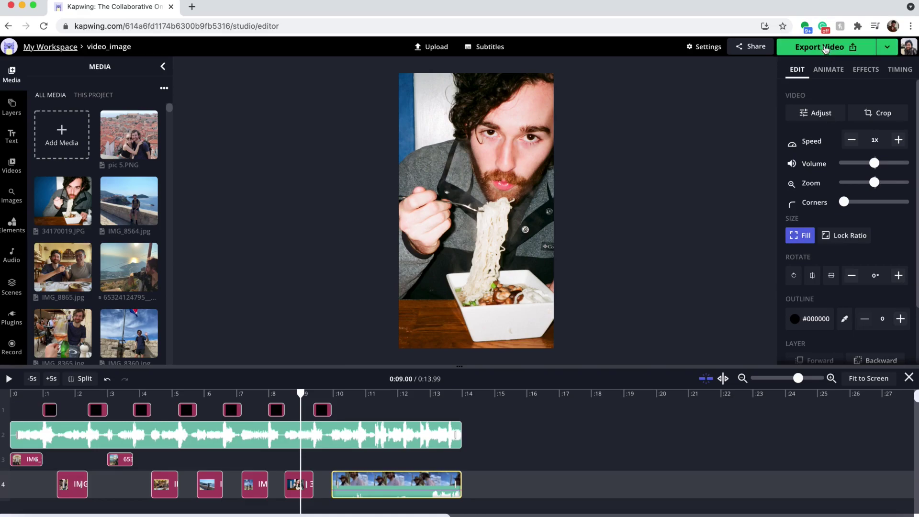